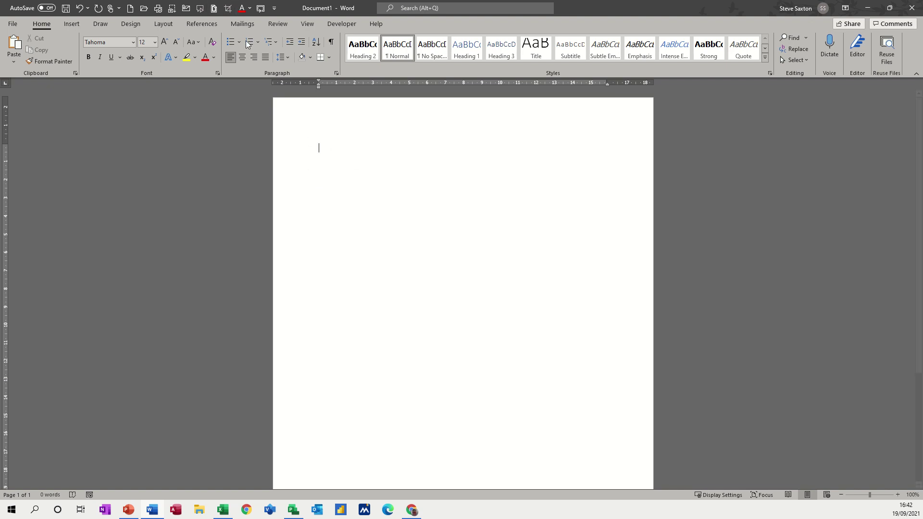
Show the Developer tab's macro tools, checking the Macros list under View first.
click(342, 24)
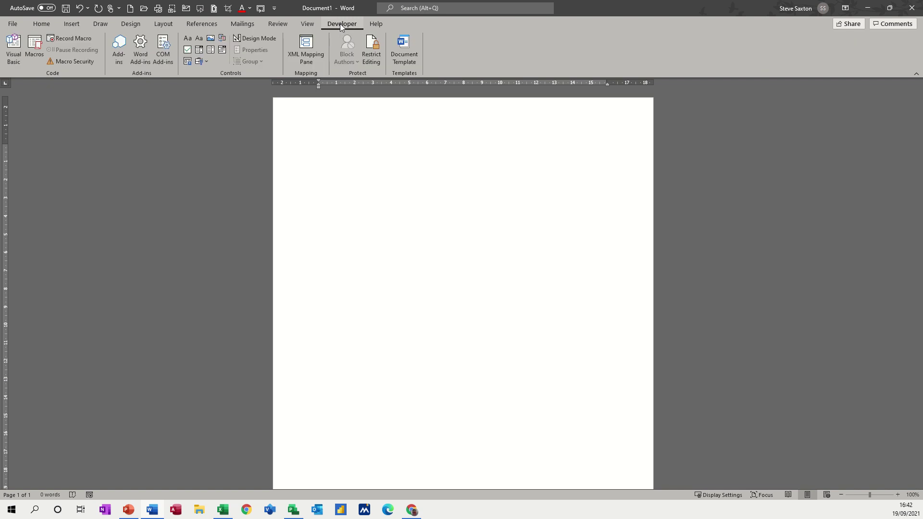
click(307, 24)
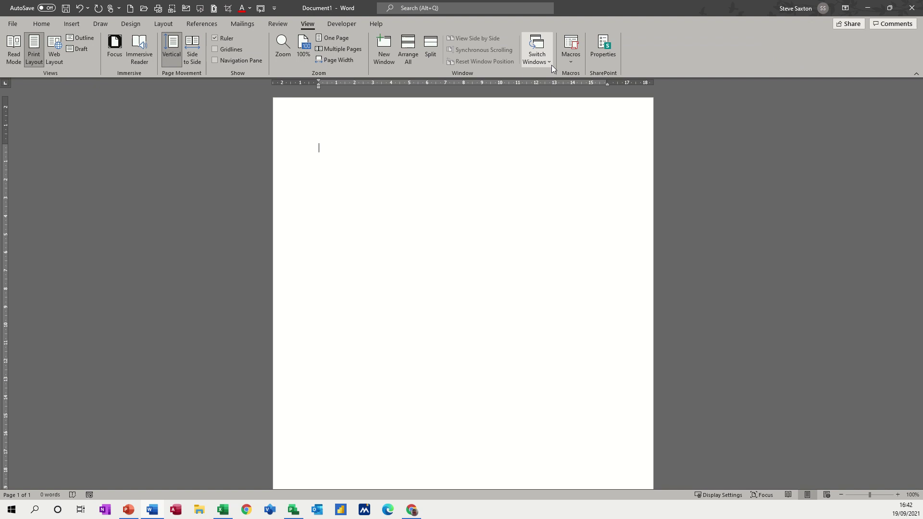
click(570, 62)
click(570, 62)
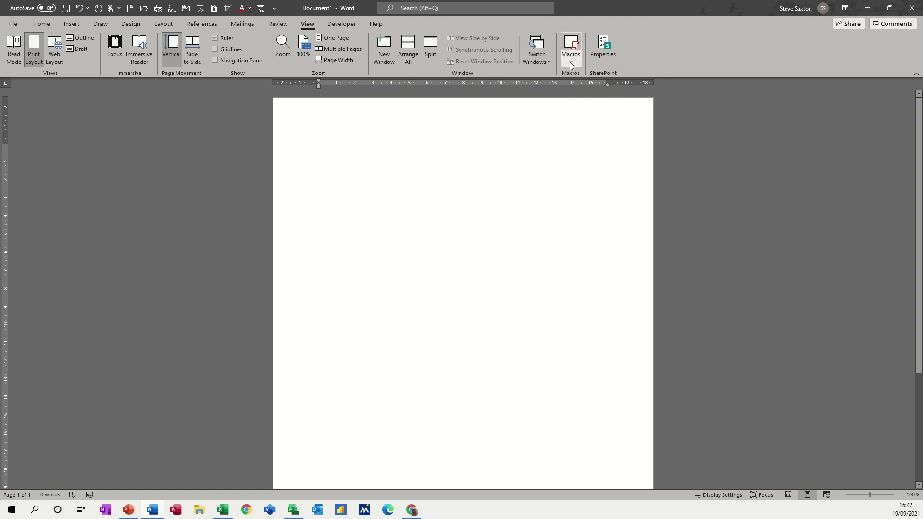
click(337, 24)
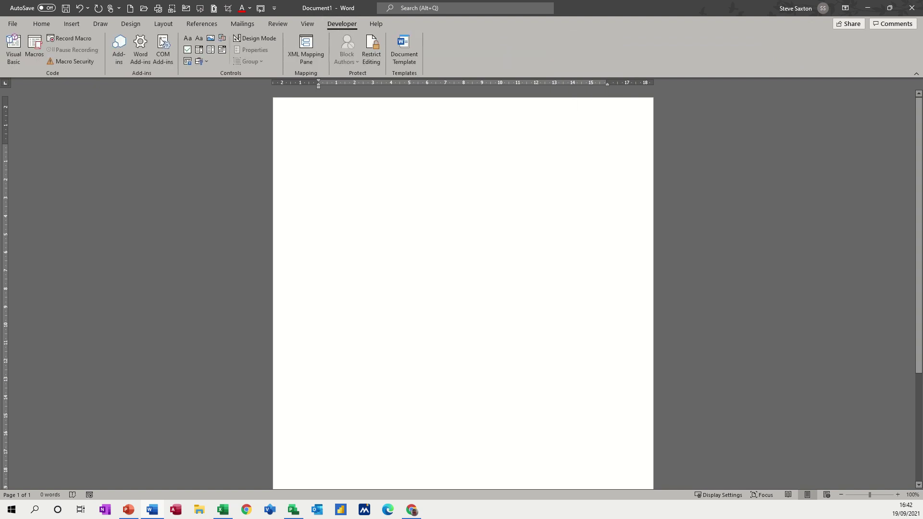
Open Word Options at Customize Ribbon to confirm the Developer tab is enabled.
click(17, 27)
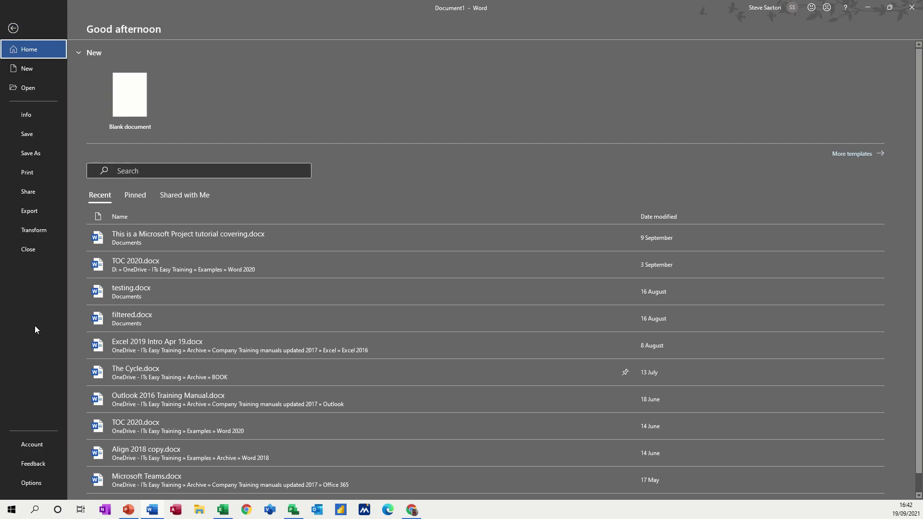
click(29, 483)
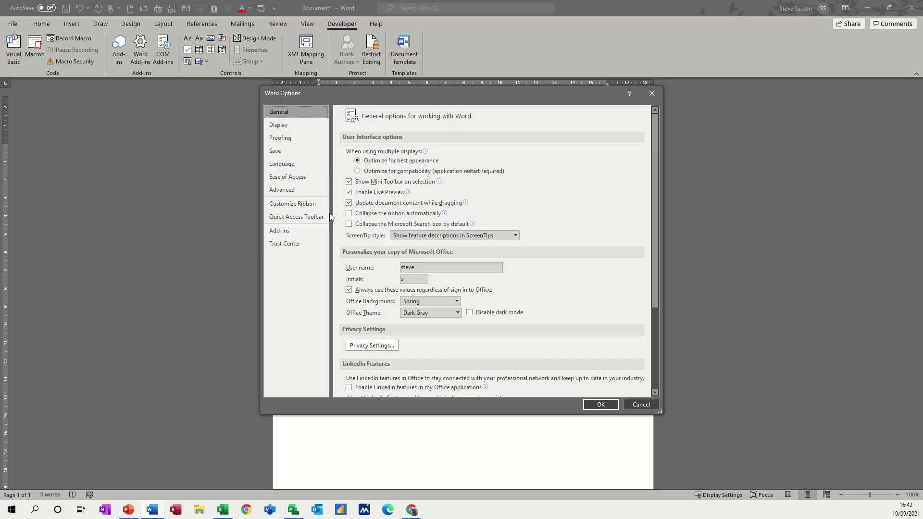
click(285, 205)
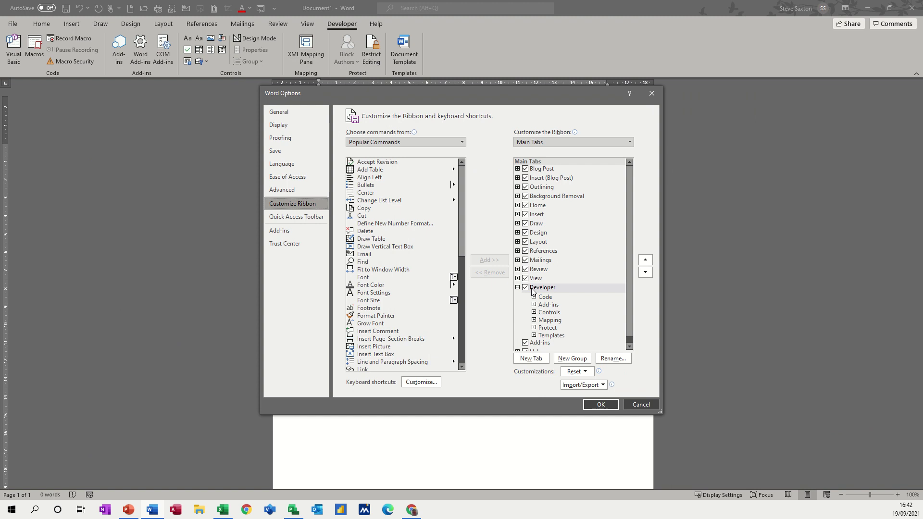
Cancel Word Options without applying any changes.
click(644, 407)
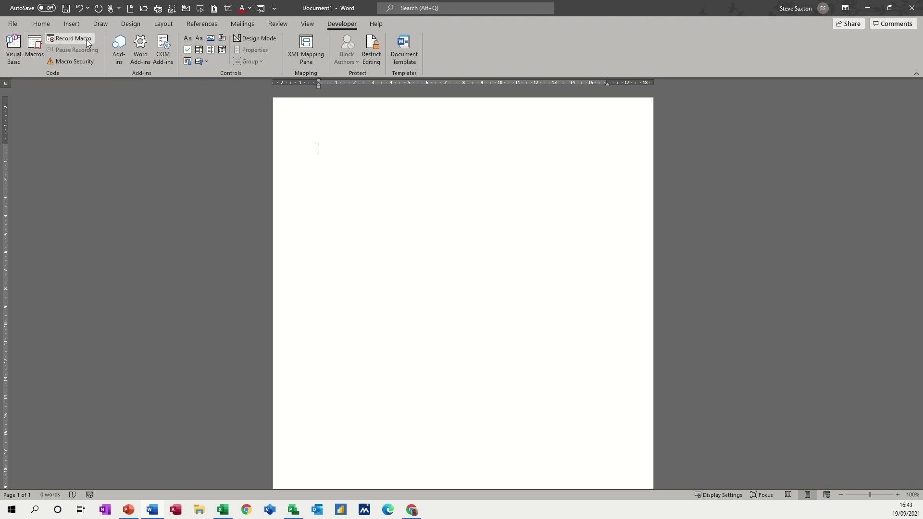
Begin recording a new macro named Test and choose to assign it to a toolbar button.
click(68, 40)
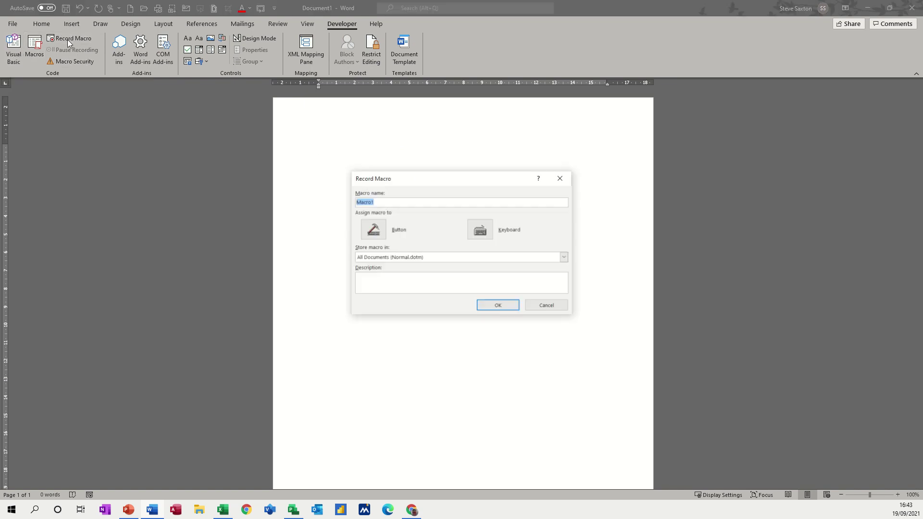
drag(403, 184, 392, 163)
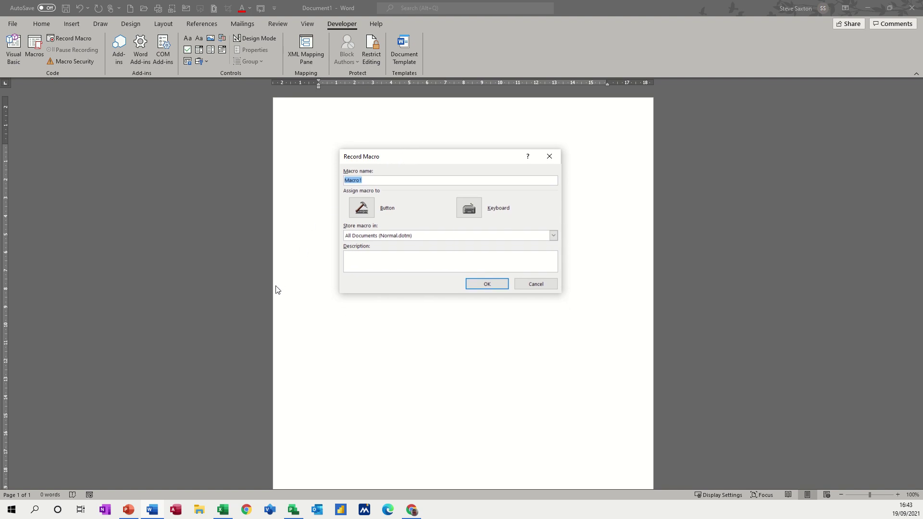
text(Test)
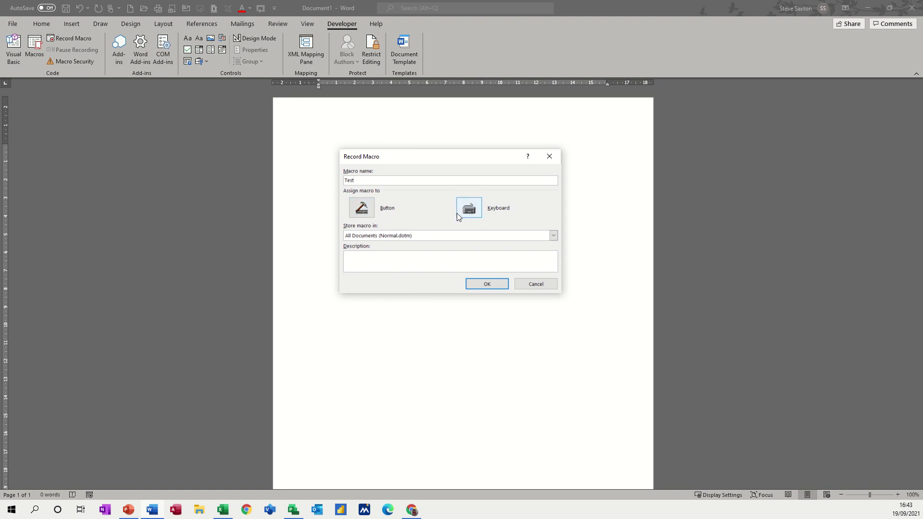
click(367, 205)
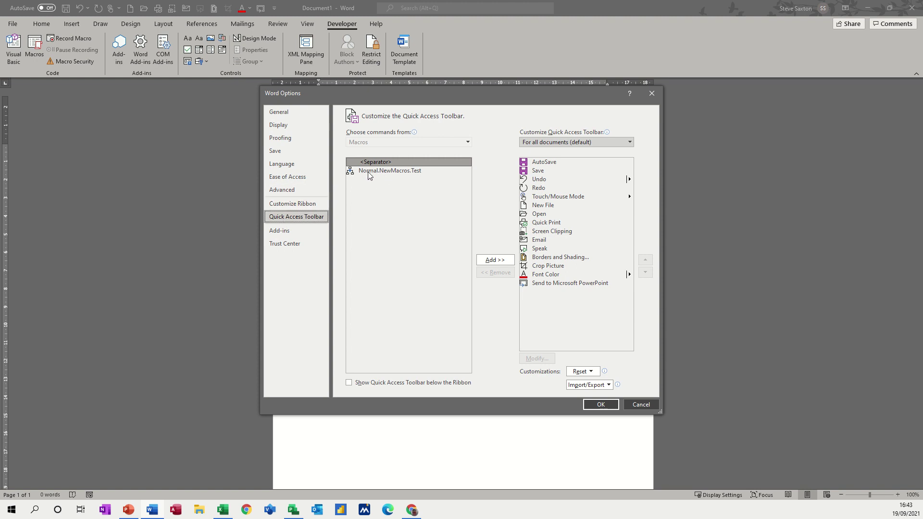
Add Normal.NewMacros.Test to the Quick Access Toolbar with a smiley icon and start recording.
click(397, 177)
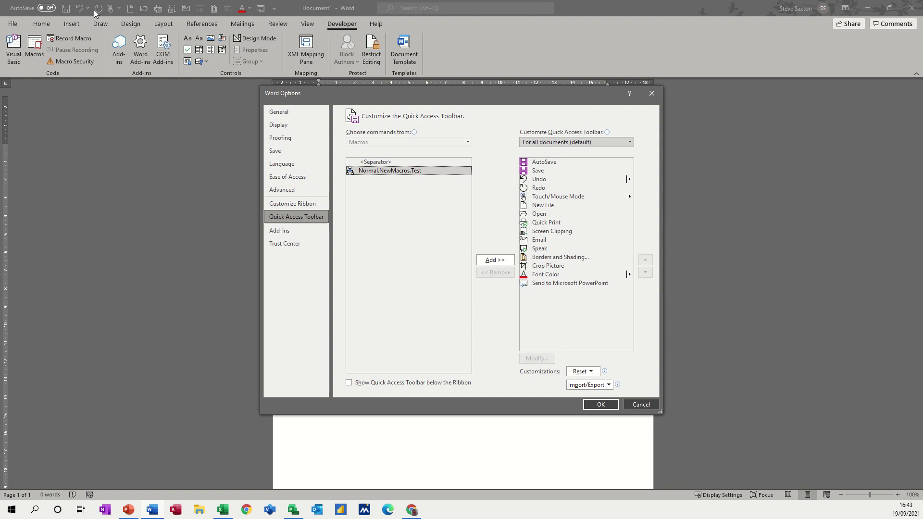
click(488, 261)
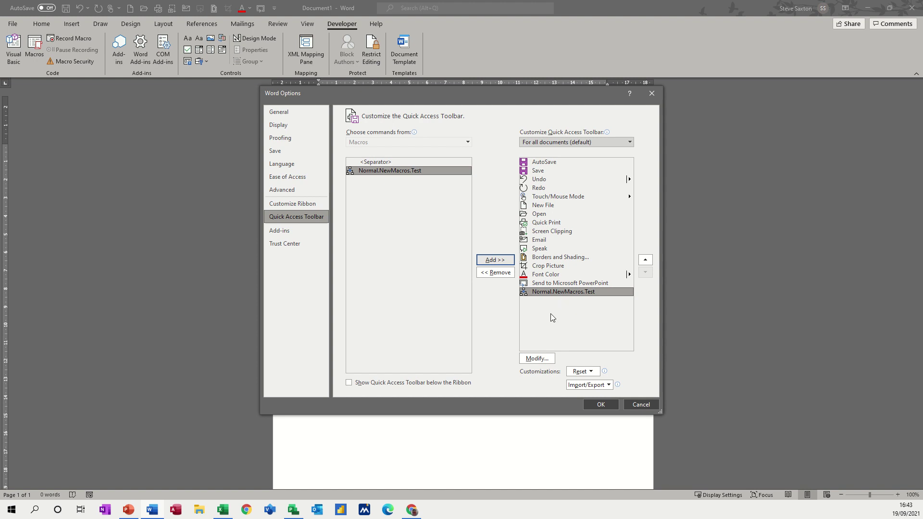
click(535, 359)
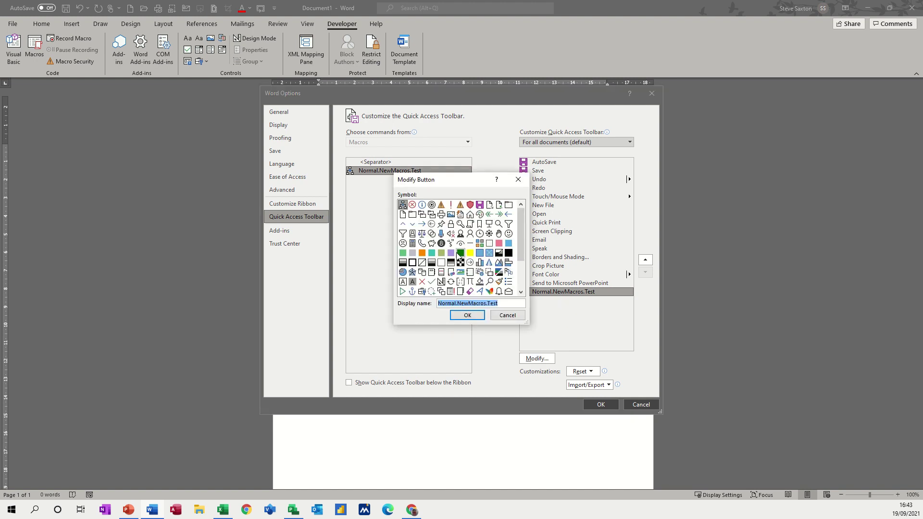
click(509, 235)
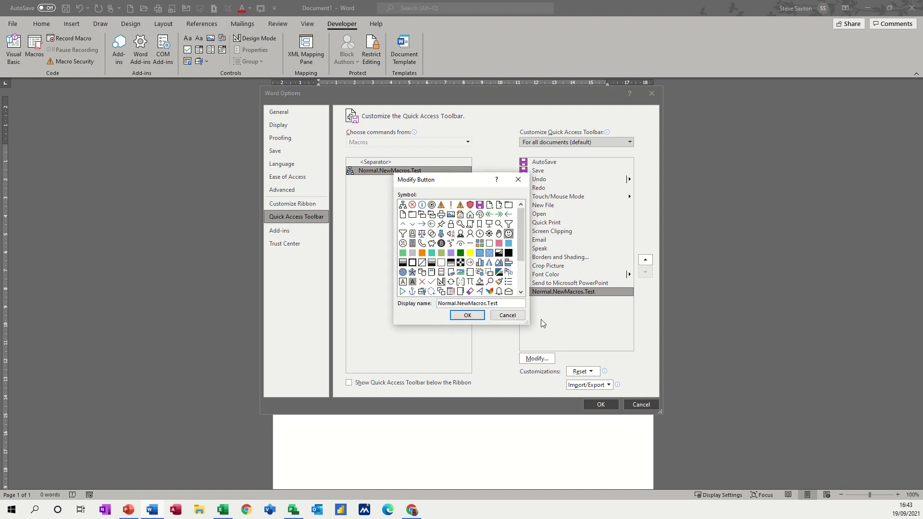
click(467, 316)
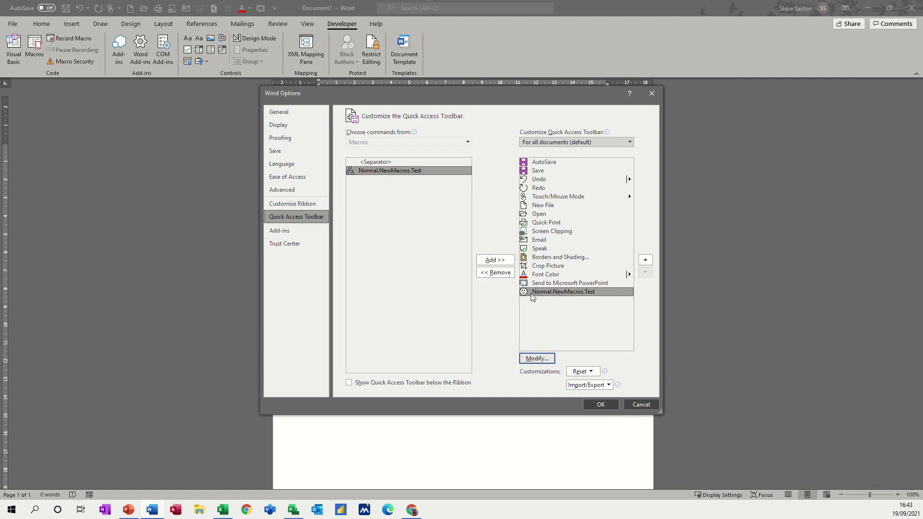
click(600, 404)
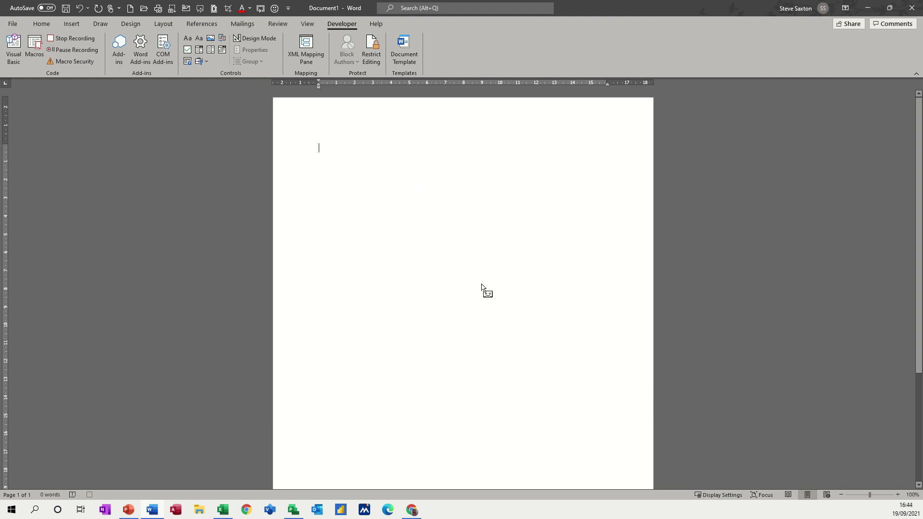
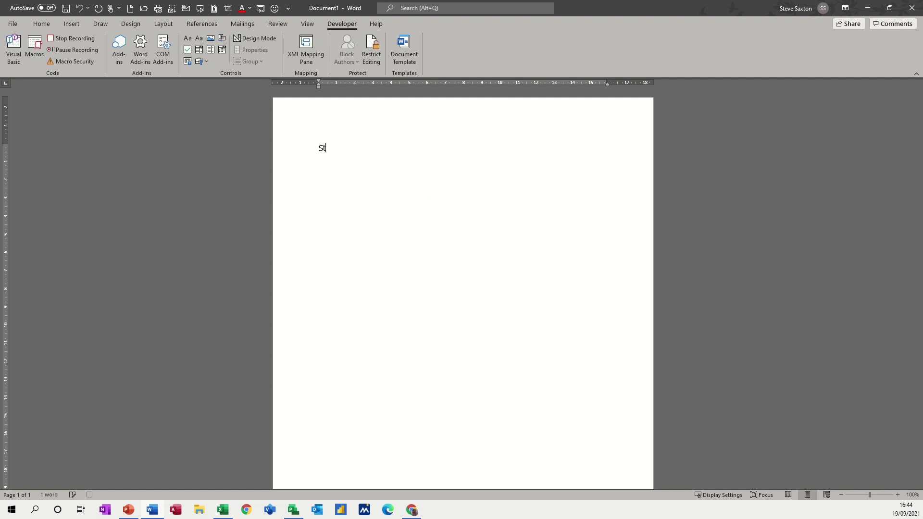
Type the signature lines: the person's name, IT Manager, IT's Easy Training and a phone number.
text(IT Manag)
text(er)
key(Return)
text(IT's Easy Training )
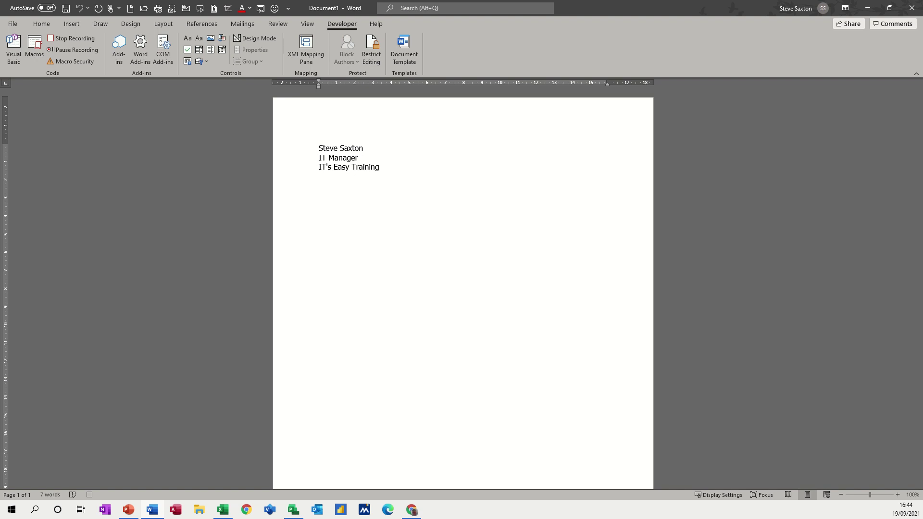
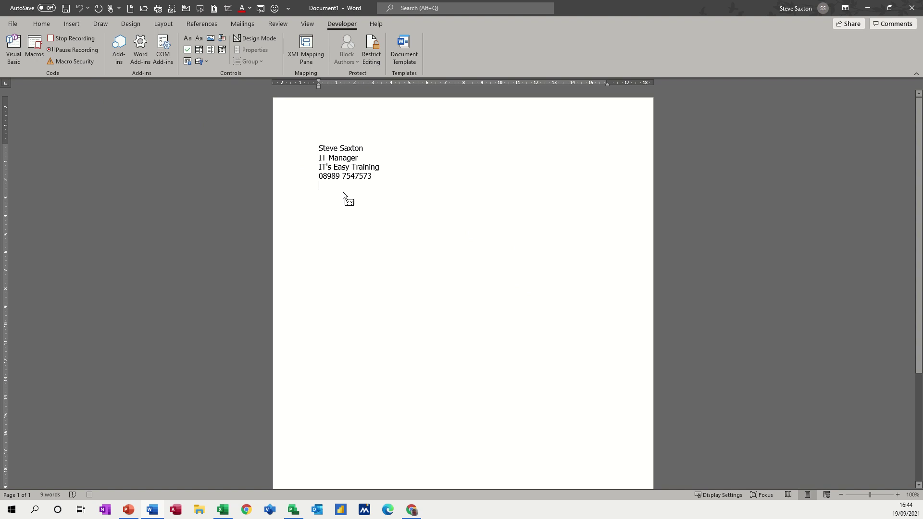
Stop recording, run the smiley Test button three times, and select the repeated signatures.
click(64, 40)
click(275, 10)
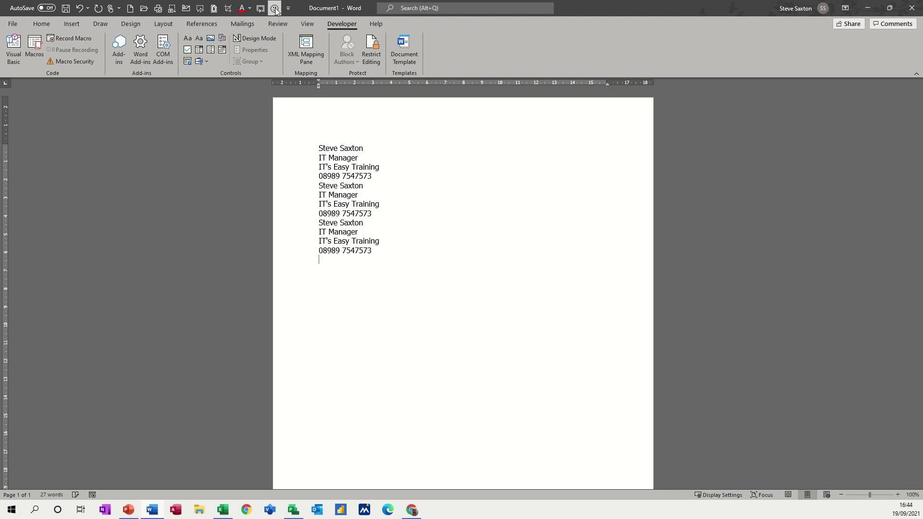
click(276, 11)
click(275, 10)
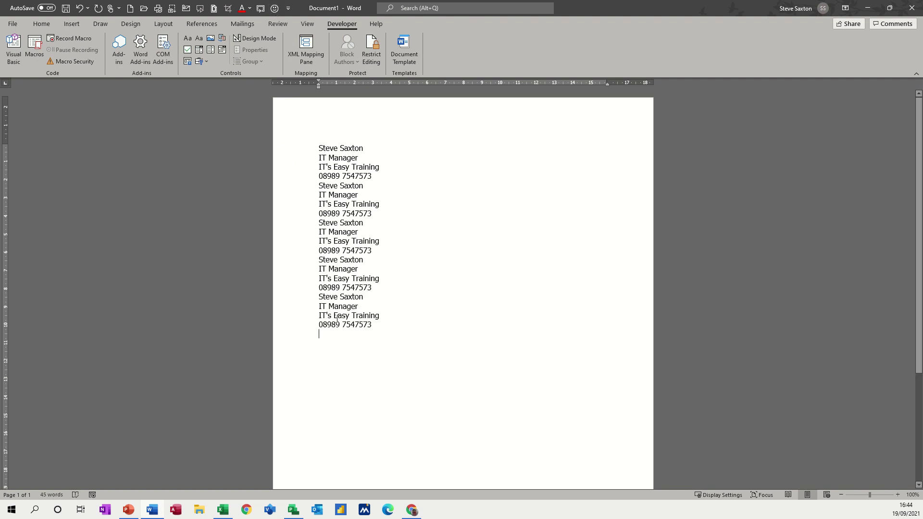
drag(373, 327, 312, 155)
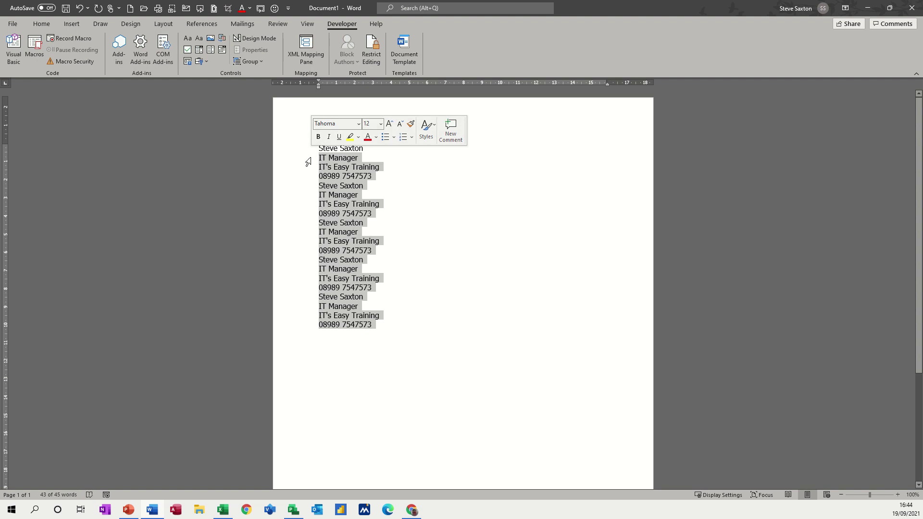
click(34, 48)
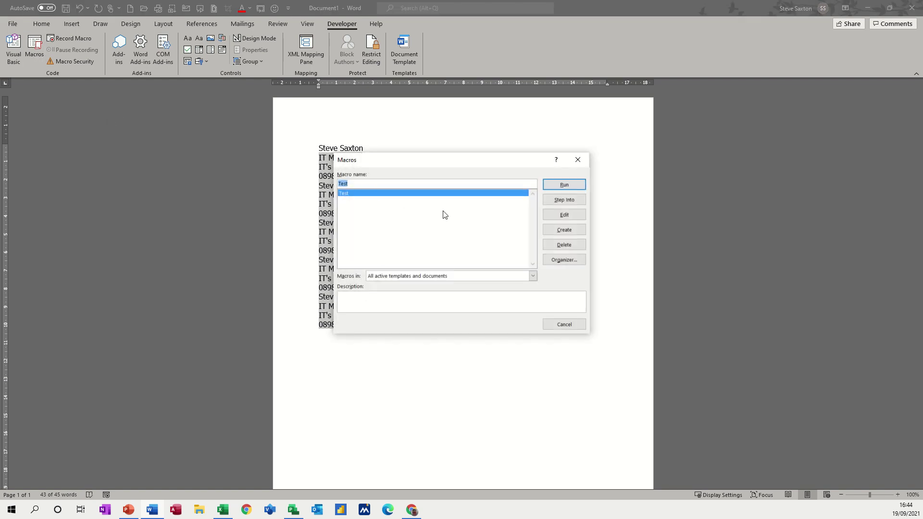
click(558, 217)
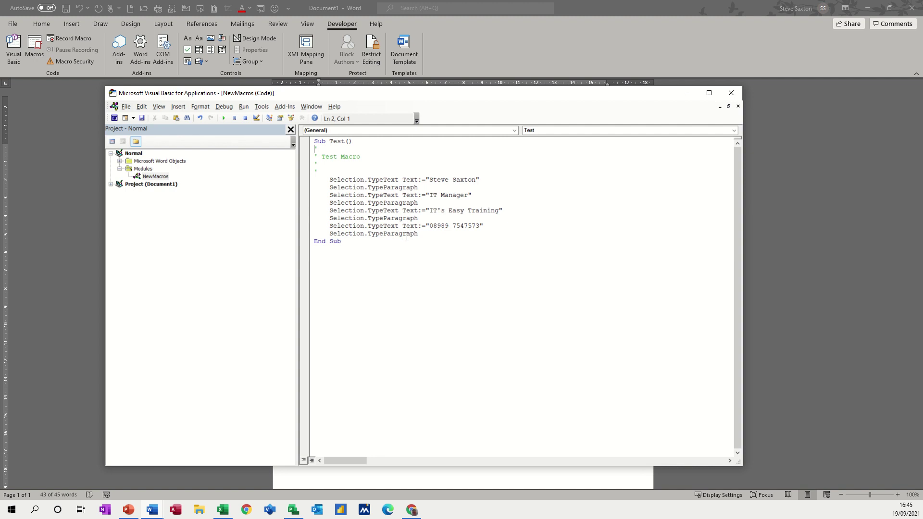
click(730, 94)
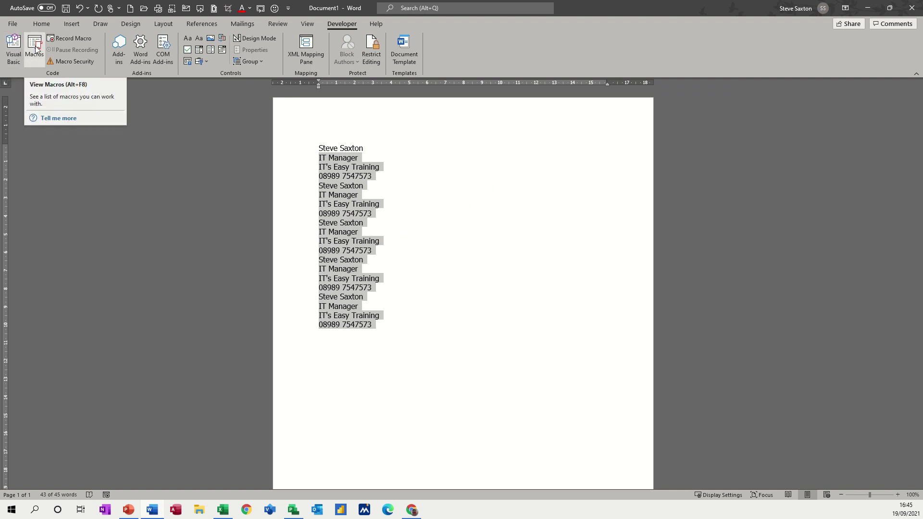
Select all five signature blocks and delete them.
drag(301, 149, 323, 335)
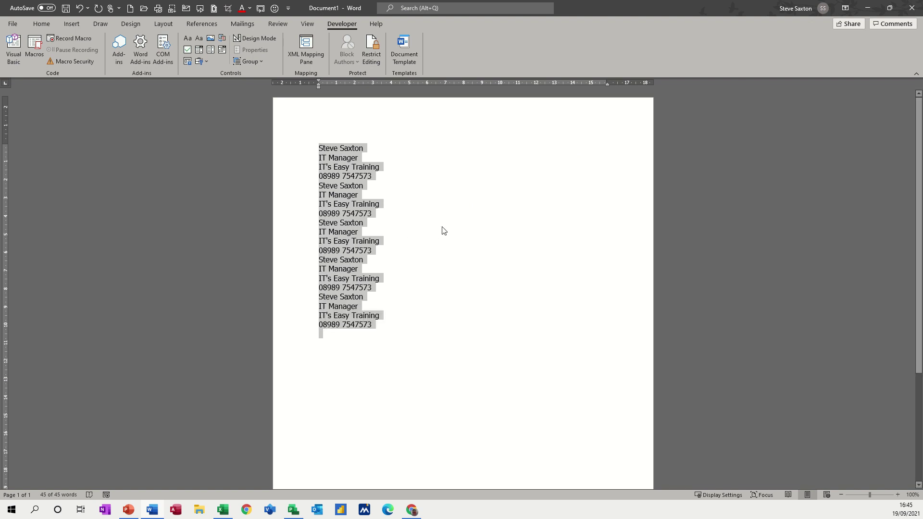
key(Delete)
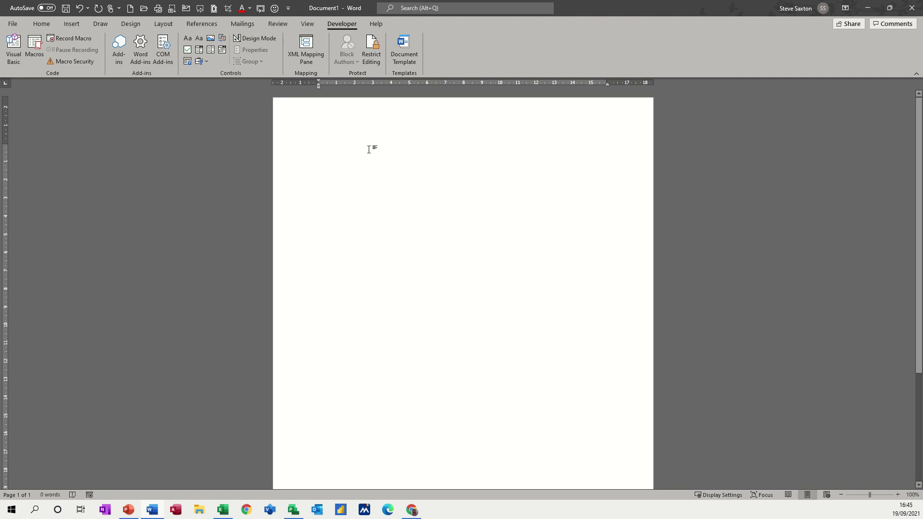